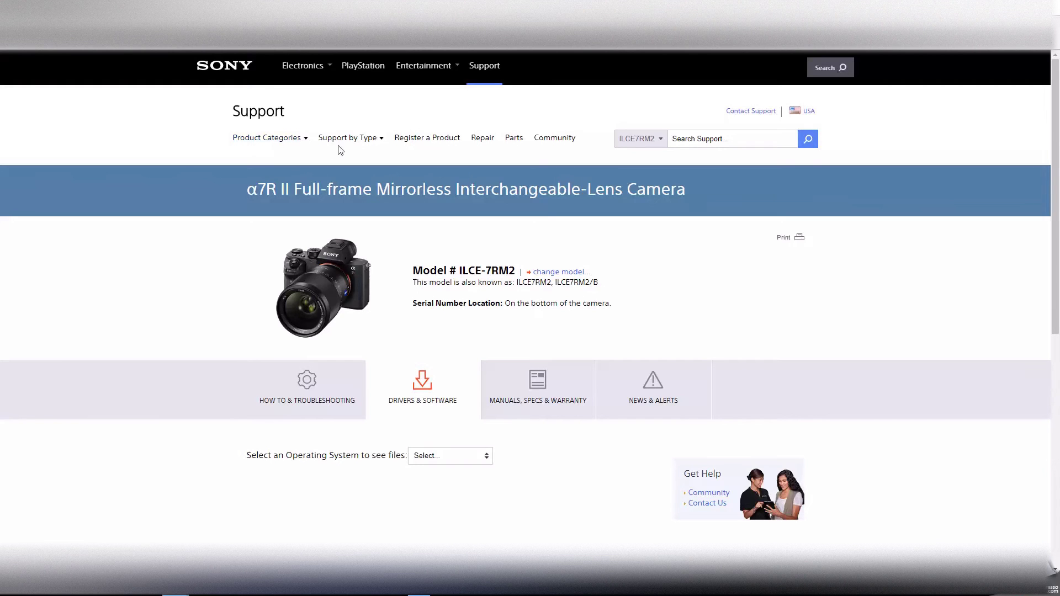
Look through the product category and support type lists on the α7R II support page.
click(305, 140)
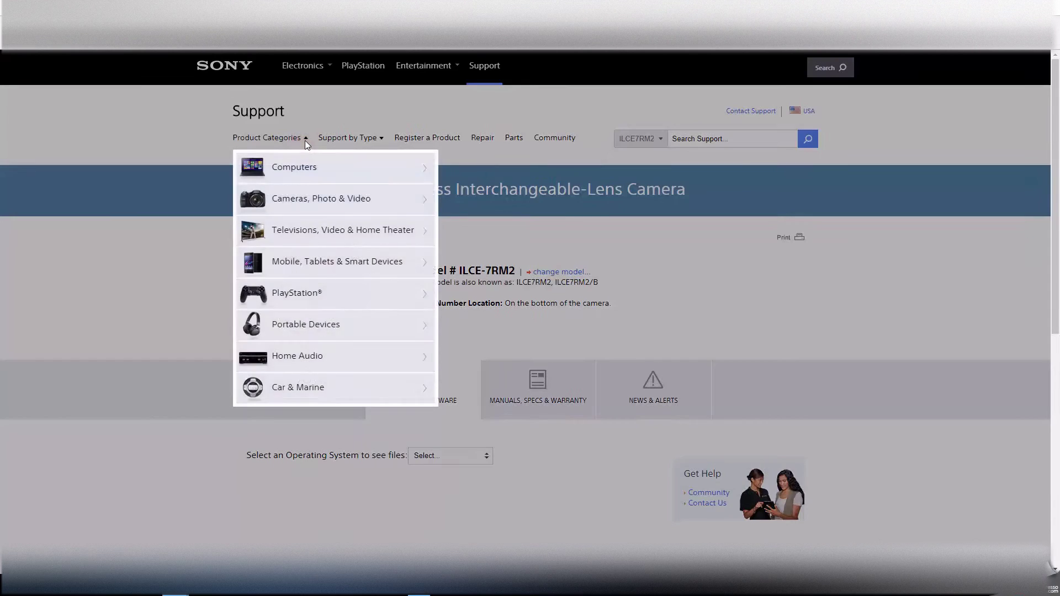
mouse_move(307, 203)
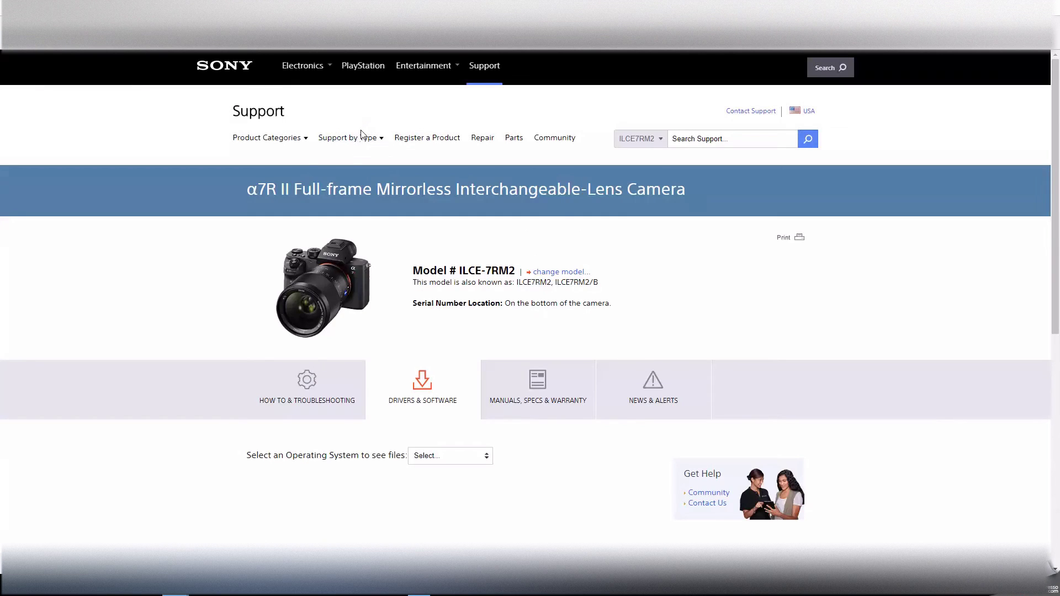
click(356, 138)
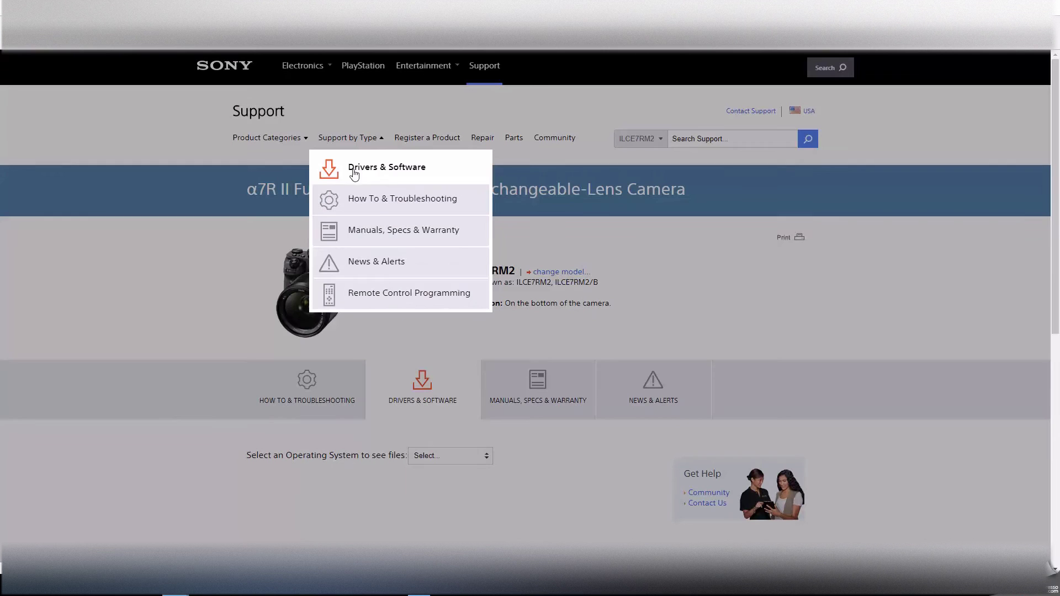
click(542, 163)
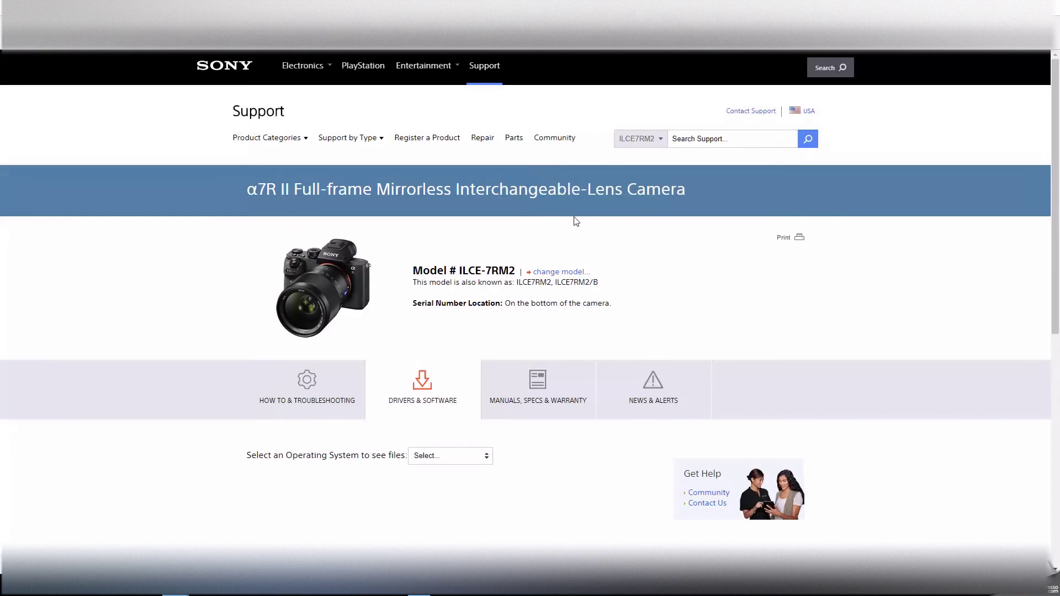
scroll(576, 221, down, 3)
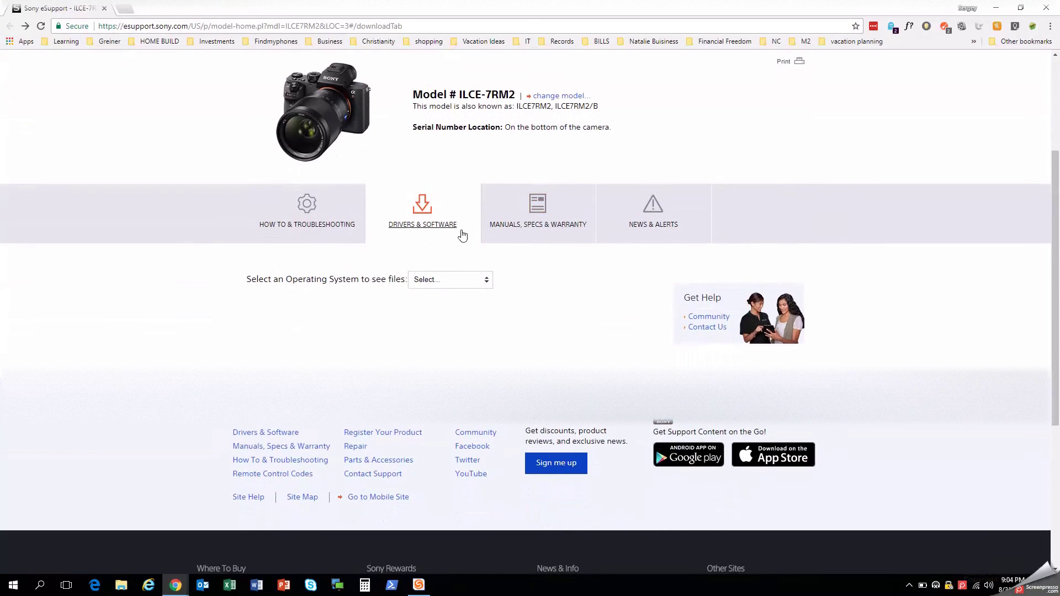
Filter downloads for Windows 10 64-bit and expand Drivers to show the Sony RAW Driver.
click(468, 280)
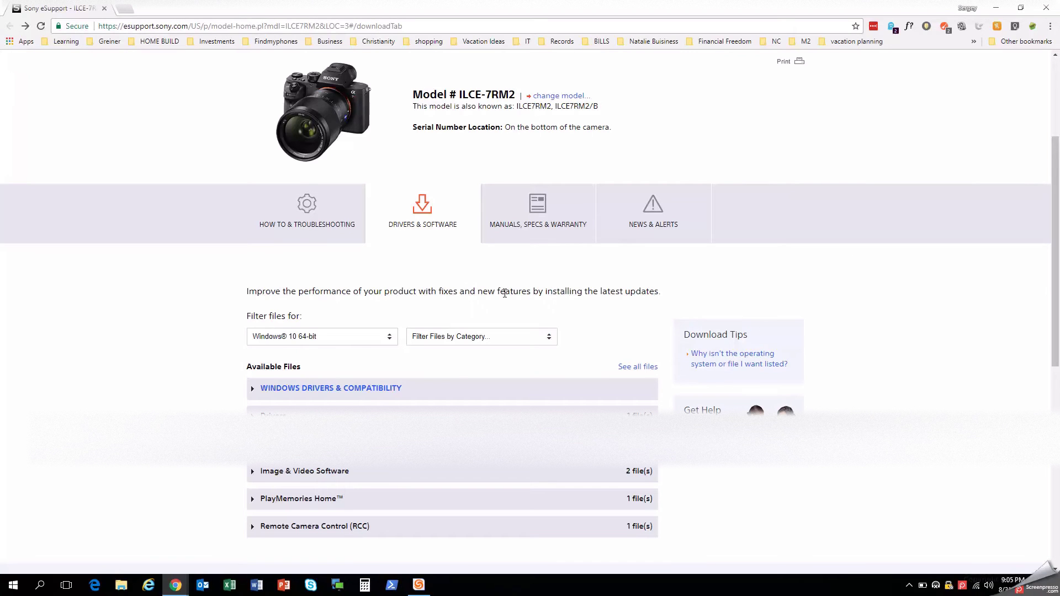
scroll(507, 302, down, 6)
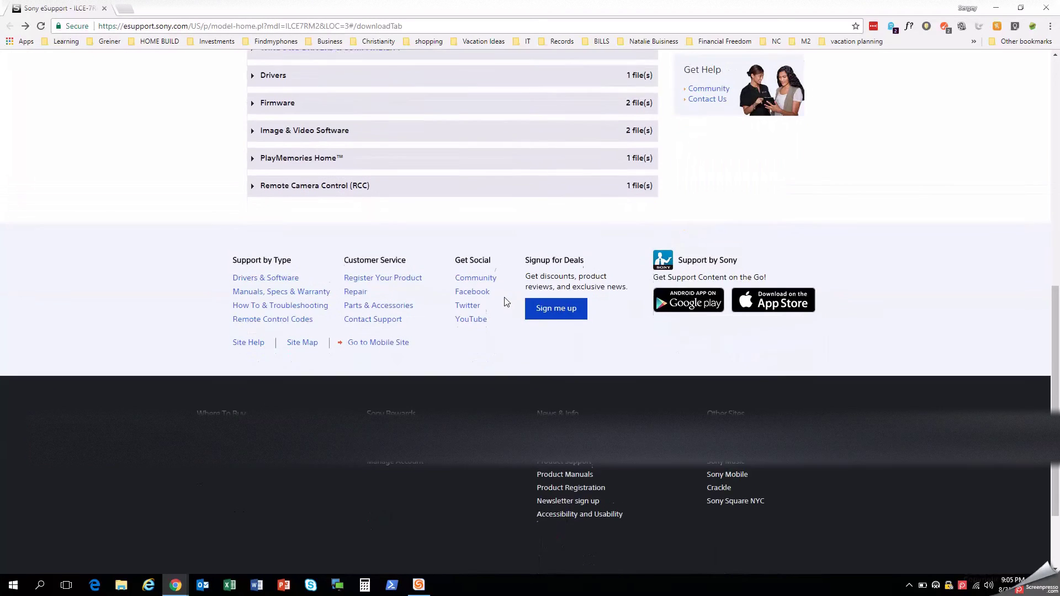
scroll(506, 302, up, 4)
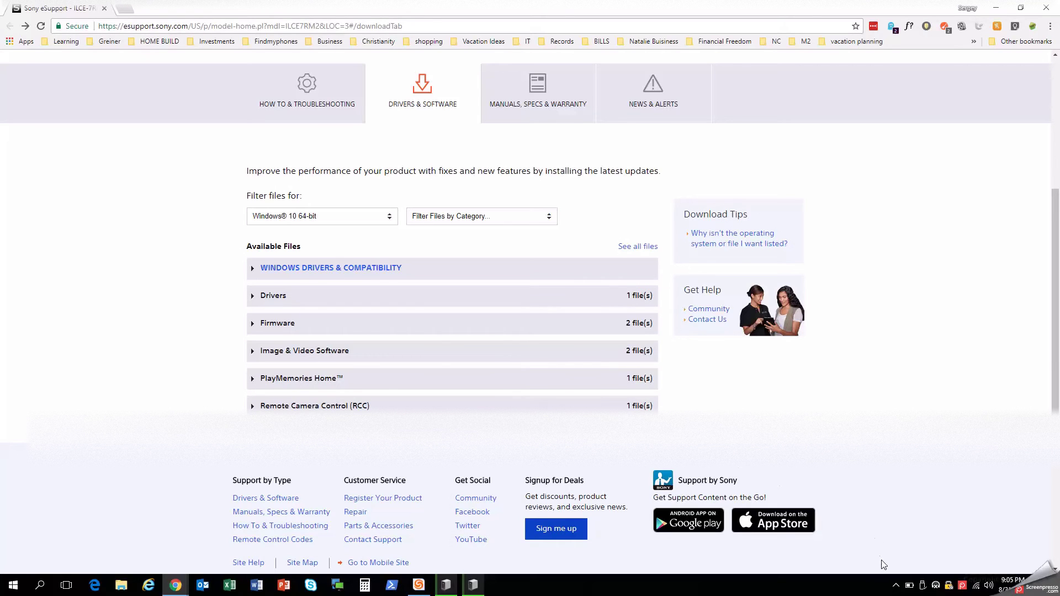
click(896, 584)
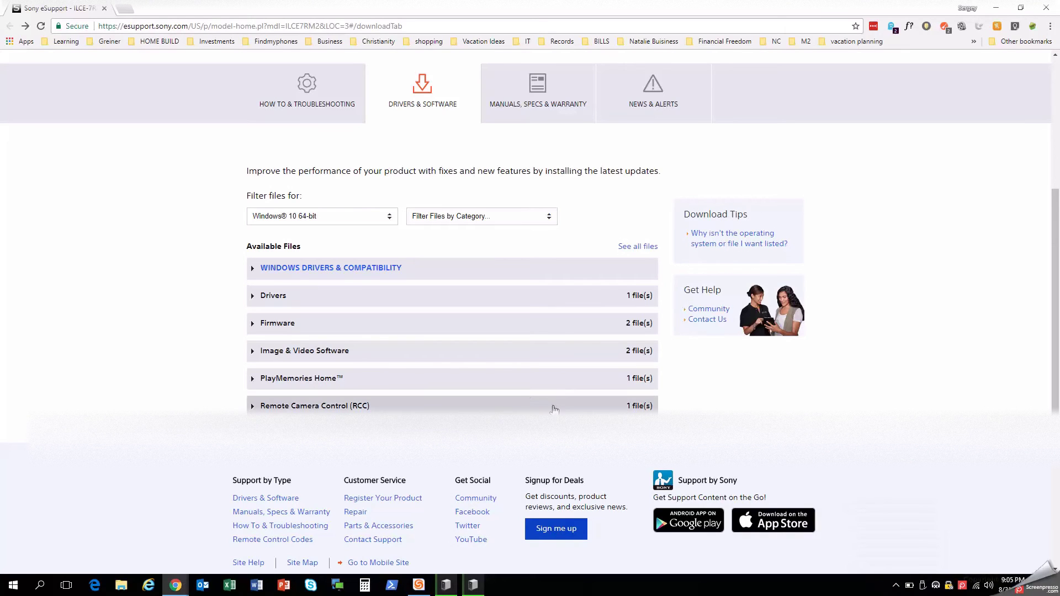
click(544, 296)
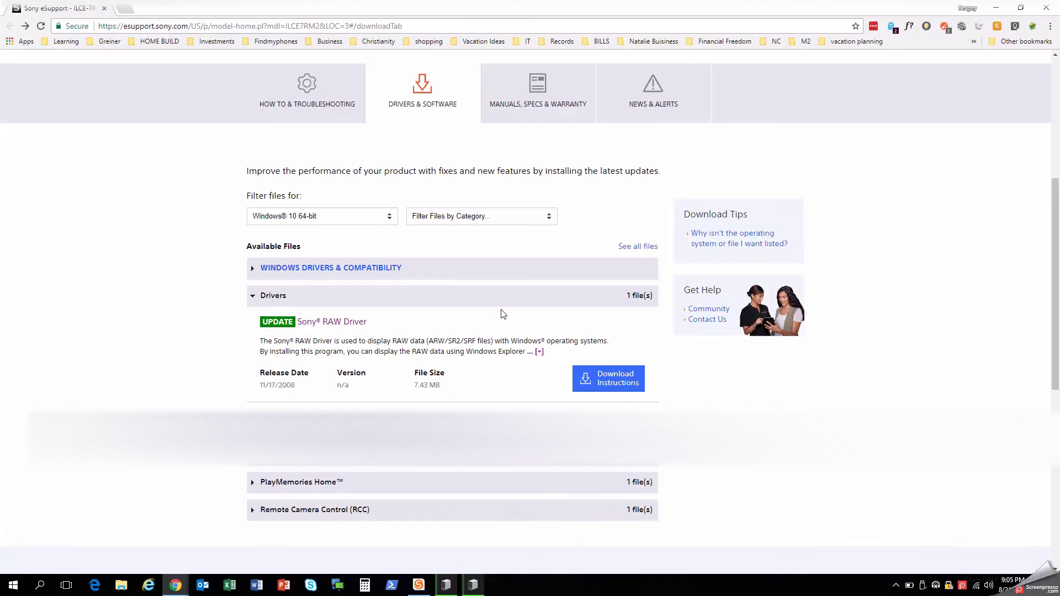
Expand Firmware and scroll to the ILCE-7RM2 System Software Update version 4.00 (237.40 MB).
click(500, 428)
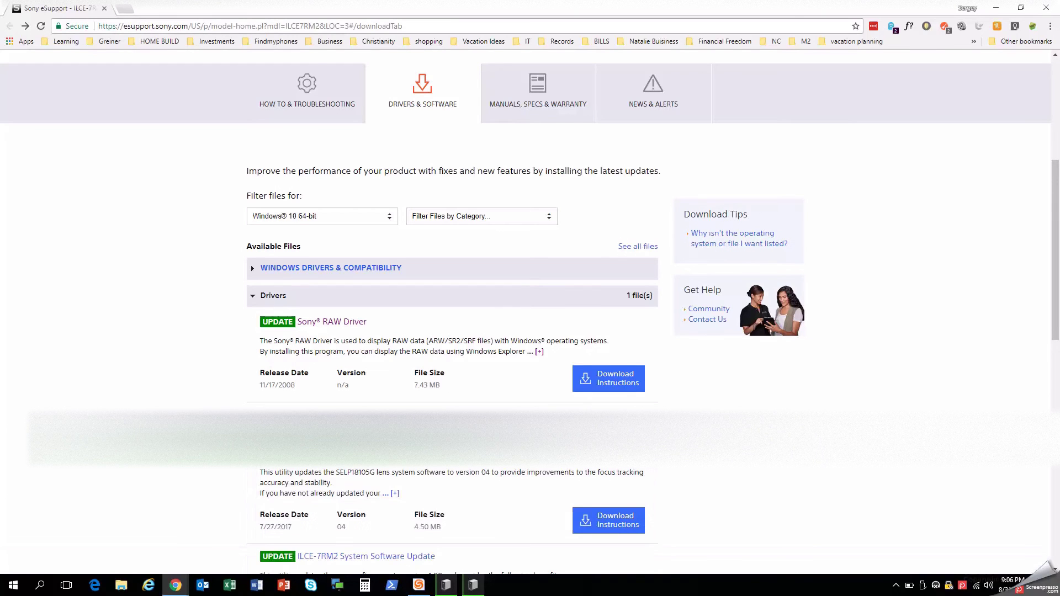
scroll(377, 178, down, 3)
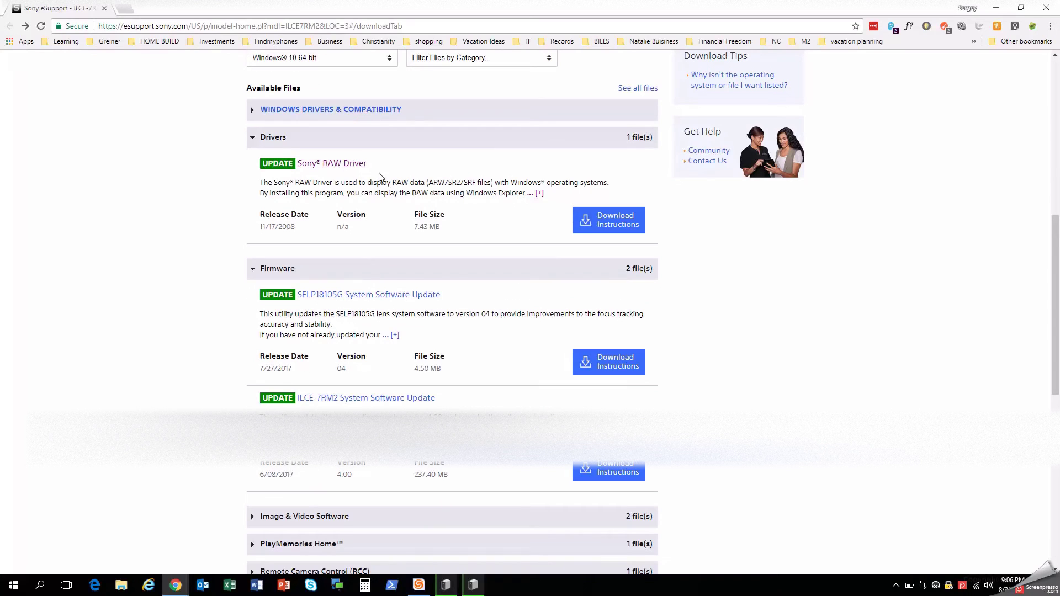
drag(379, 166, 405, 194)
click(405, 194)
scroll(421, 227, down, 3)
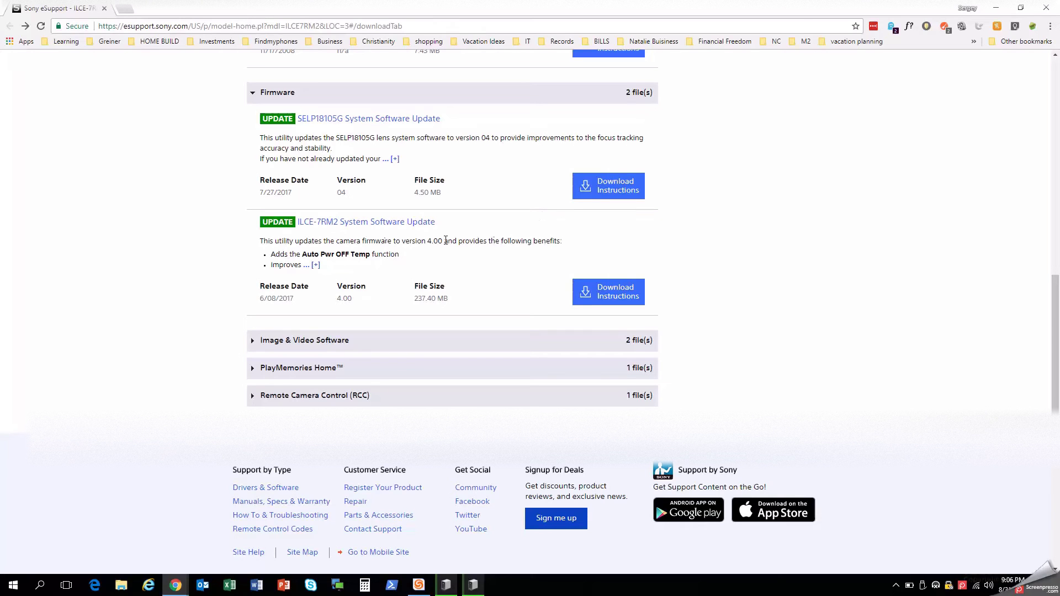
Open the ILCE-7RM2 version 4.00 details page and read about Update_ILCE7RM2V400.exe.
click(316, 265)
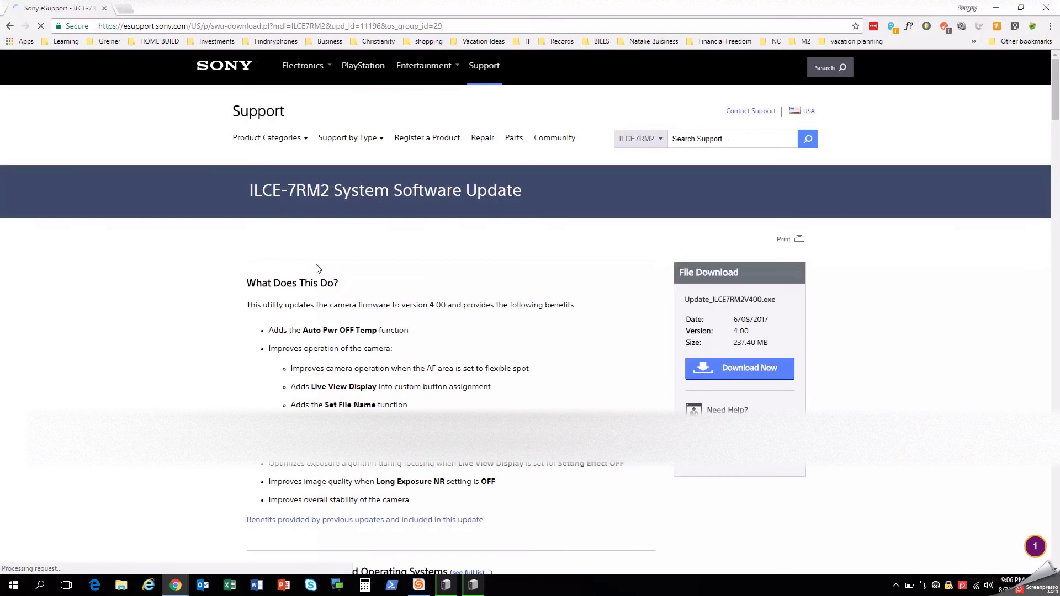
scroll(317, 270, down, 2)
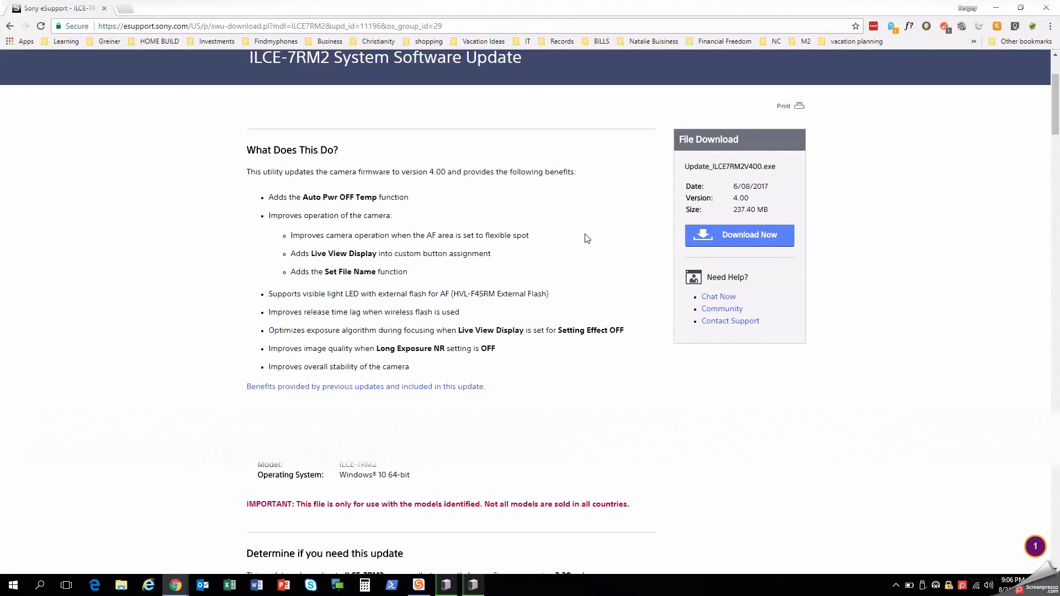
scroll(587, 238, down, 1)
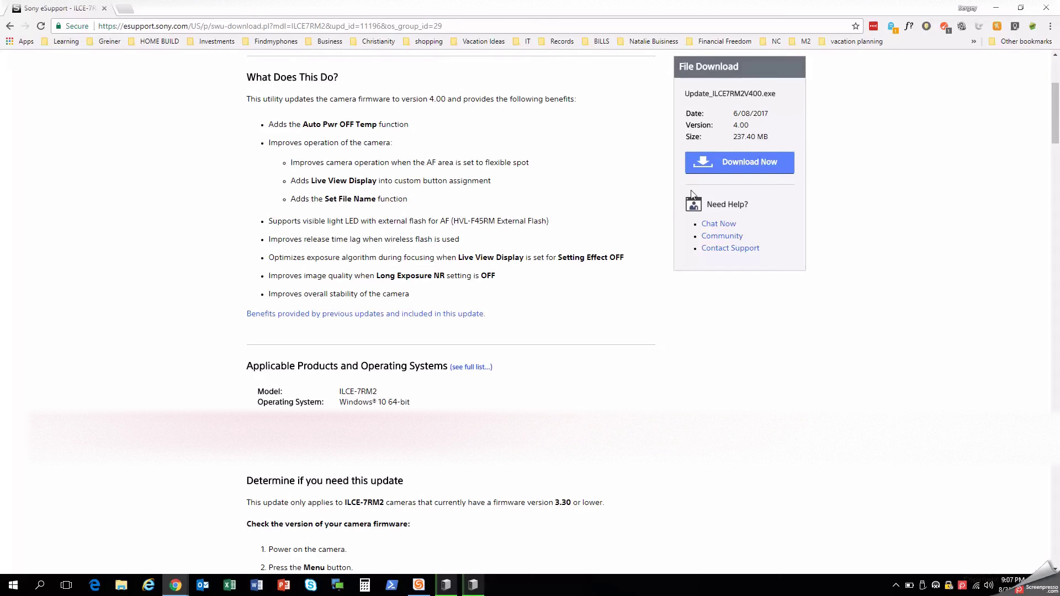
Download Update_ILCE7RM2V400.exe via Download Now, reviewing the license agreement page.
click(725, 172)
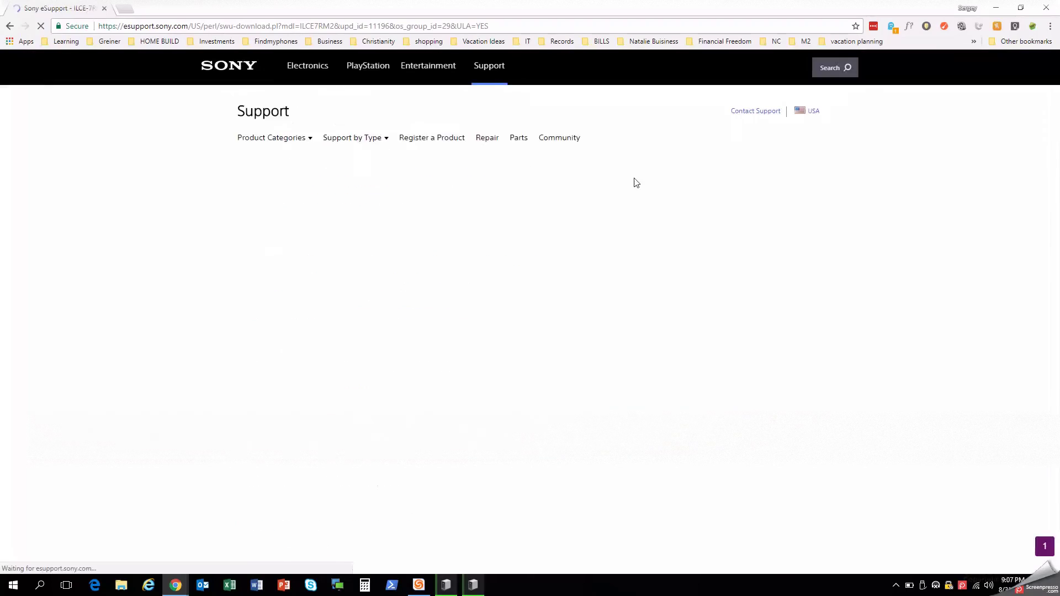
scroll(632, 190, down, 20)
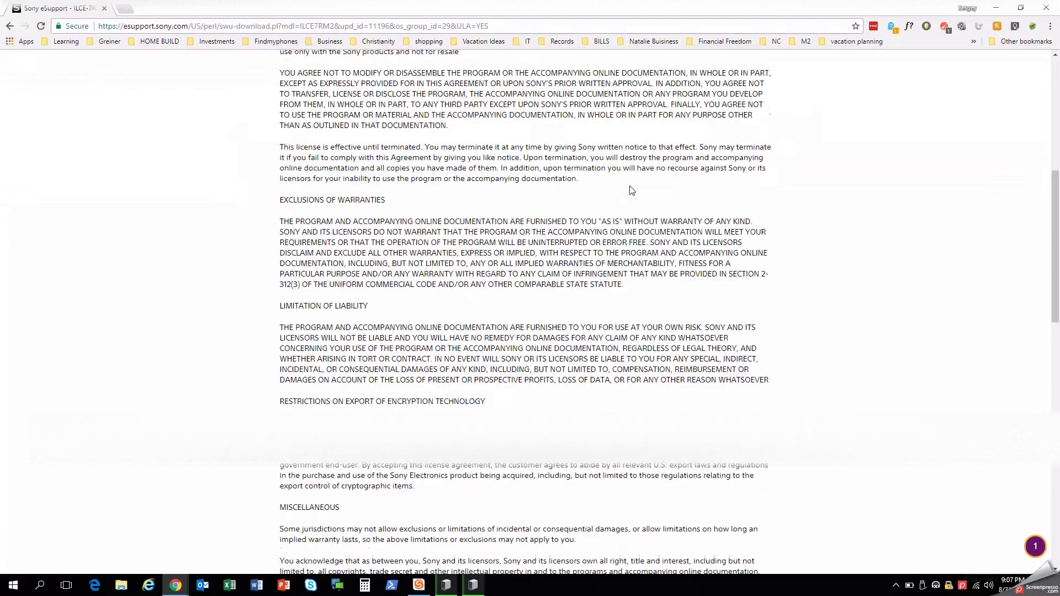
scroll(631, 191, up, 5)
scroll(630, 185, up, 3)
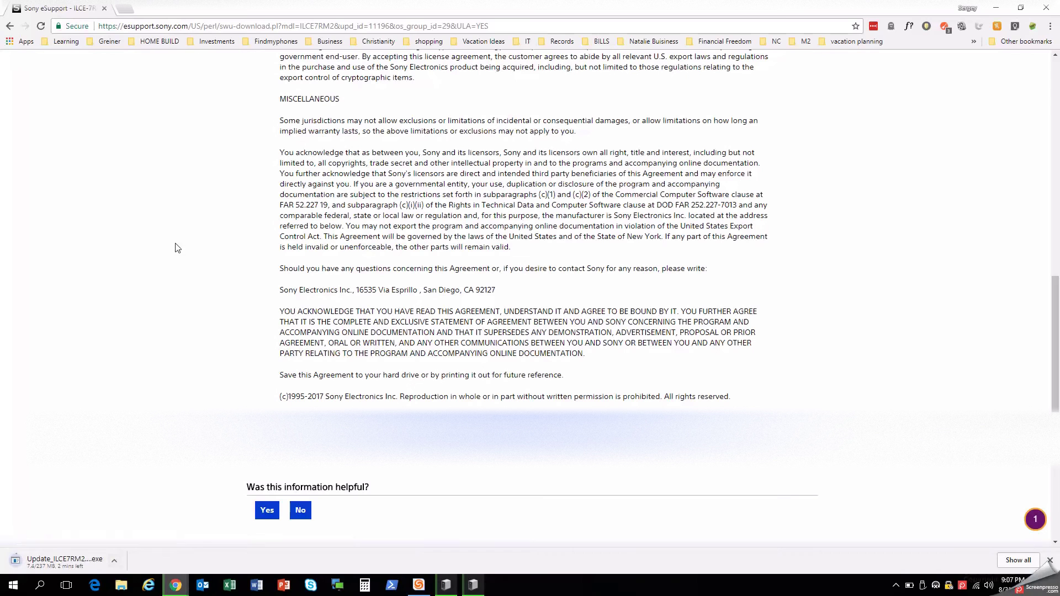
Return to the update details and read the Auto Pwr OFF Temp and camera operation improvements.
click(10, 26)
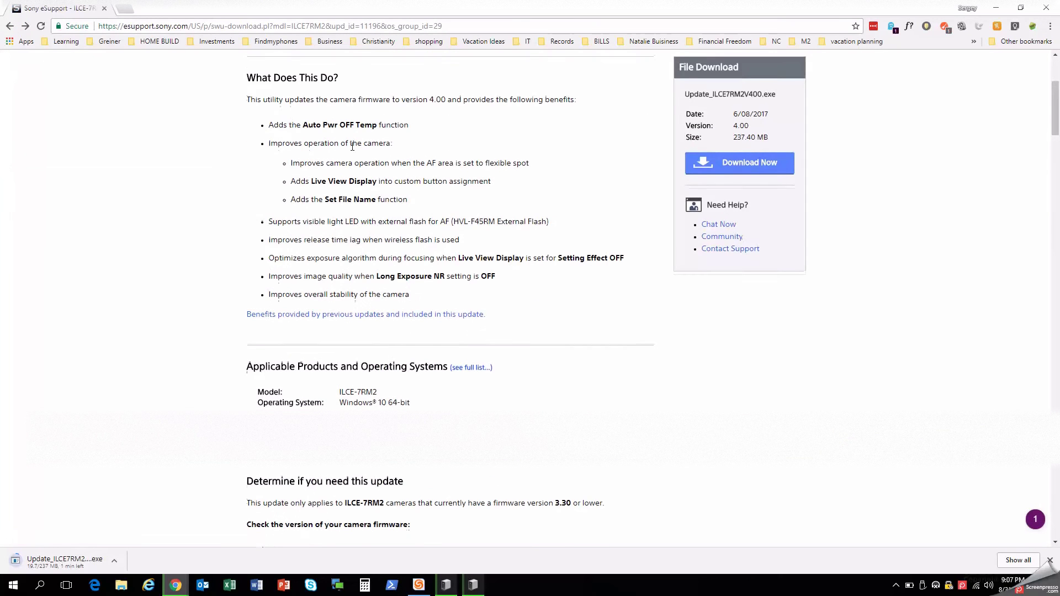
scroll(355, 142, up, 3)
scroll(352, 146, down, 6)
scroll(353, 148, up, 5)
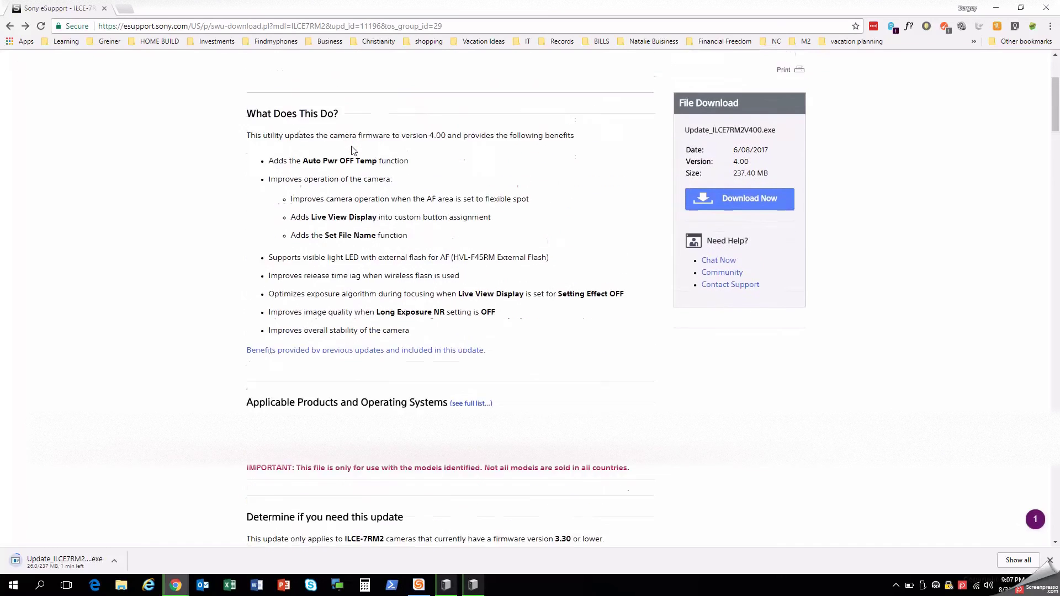
scroll(354, 149, down, 1)
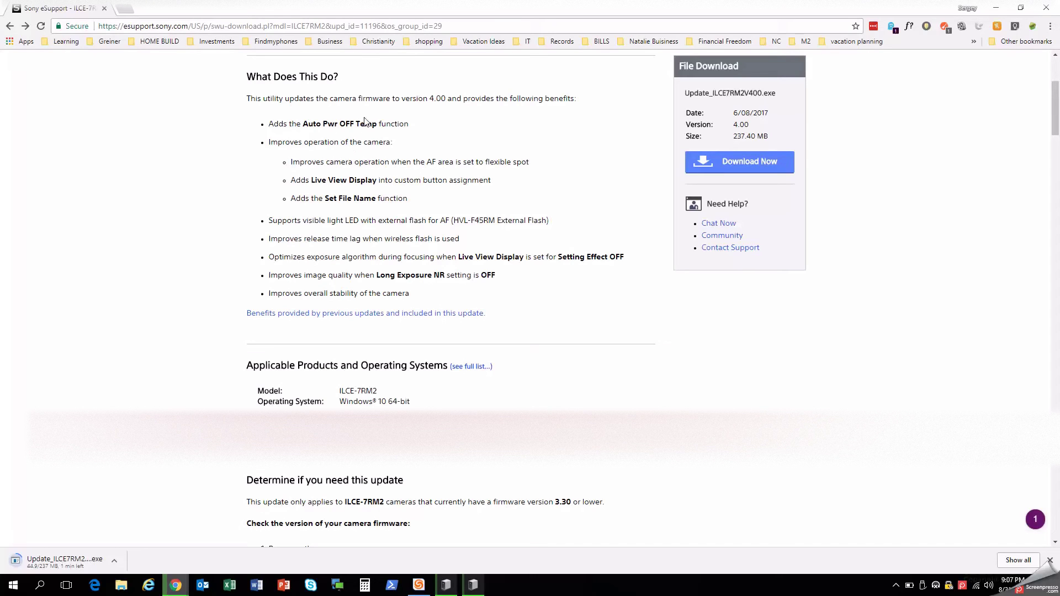
drag(369, 122, 341, 124)
click(340, 125)
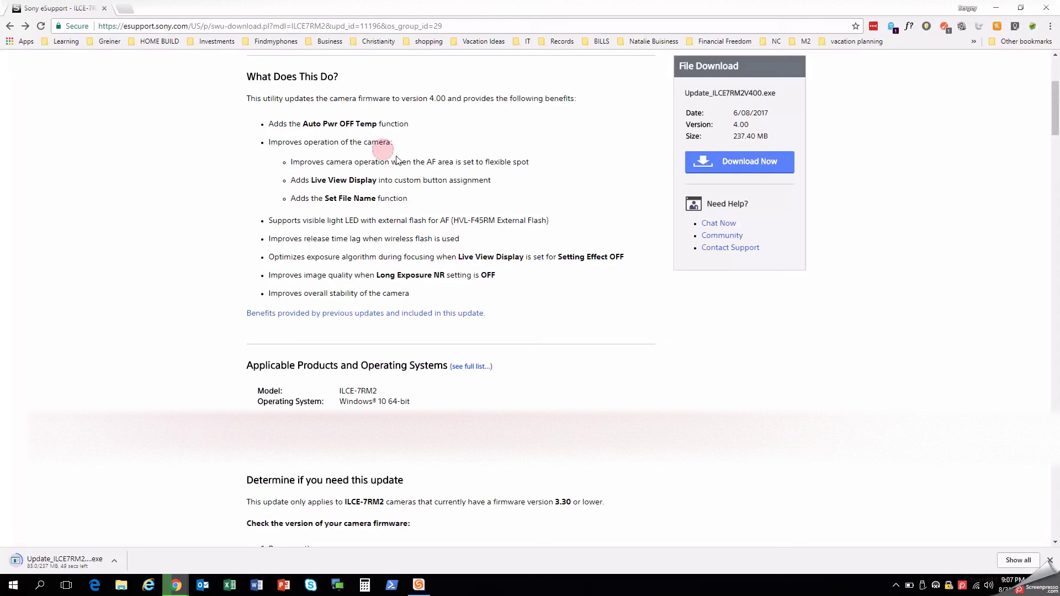
drag(391, 161, 436, 178)
click(435, 178)
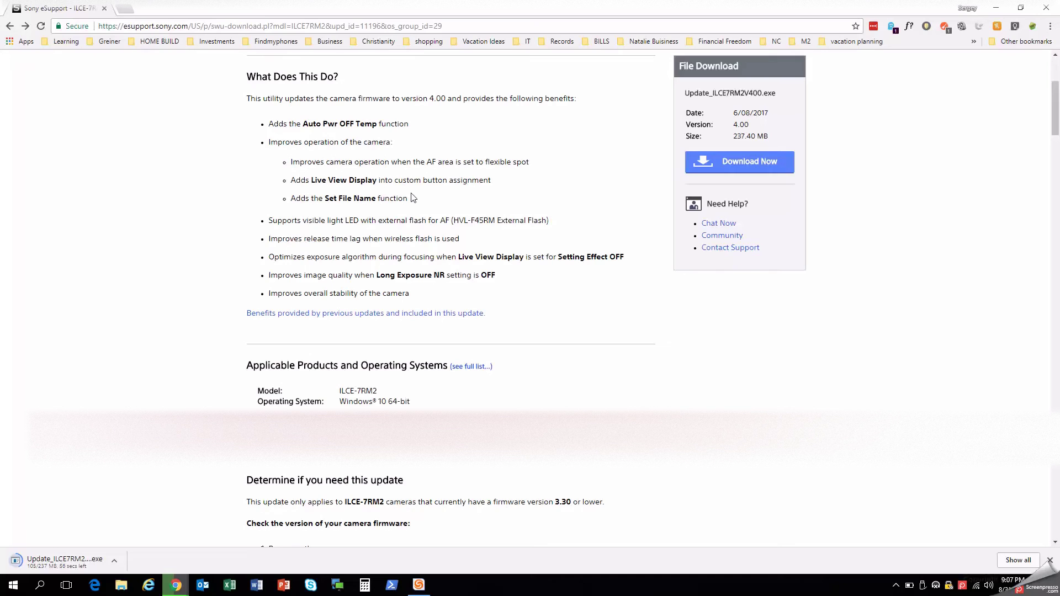
scroll(413, 198, down, 2)
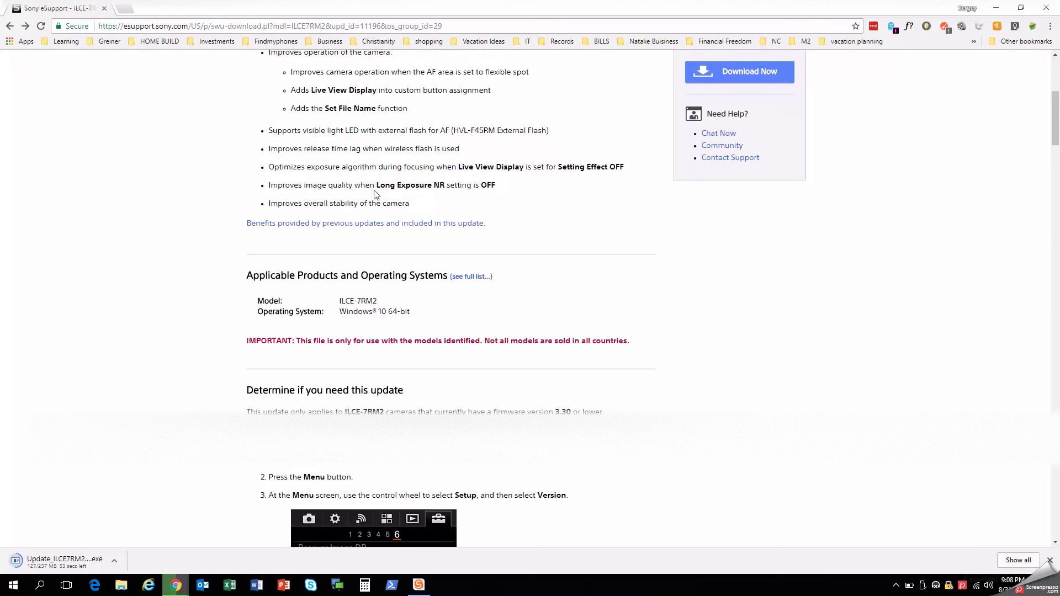
Read the Long Exposure NR, stability and Live View focusing improvements while the download reaches 237 MB.
drag(369, 184, 350, 215)
click(439, 188)
click(350, 214)
drag(524, 209, 466, 152)
click(465, 152)
double_click(349, 166)
click(416, 166)
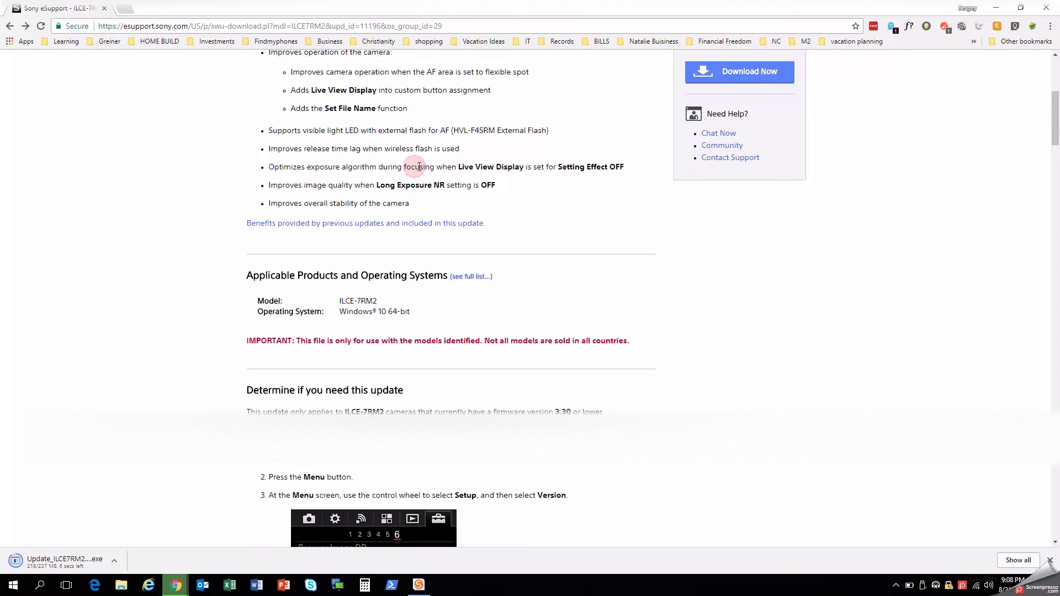
drag(416, 166, 471, 185)
click(577, 159)
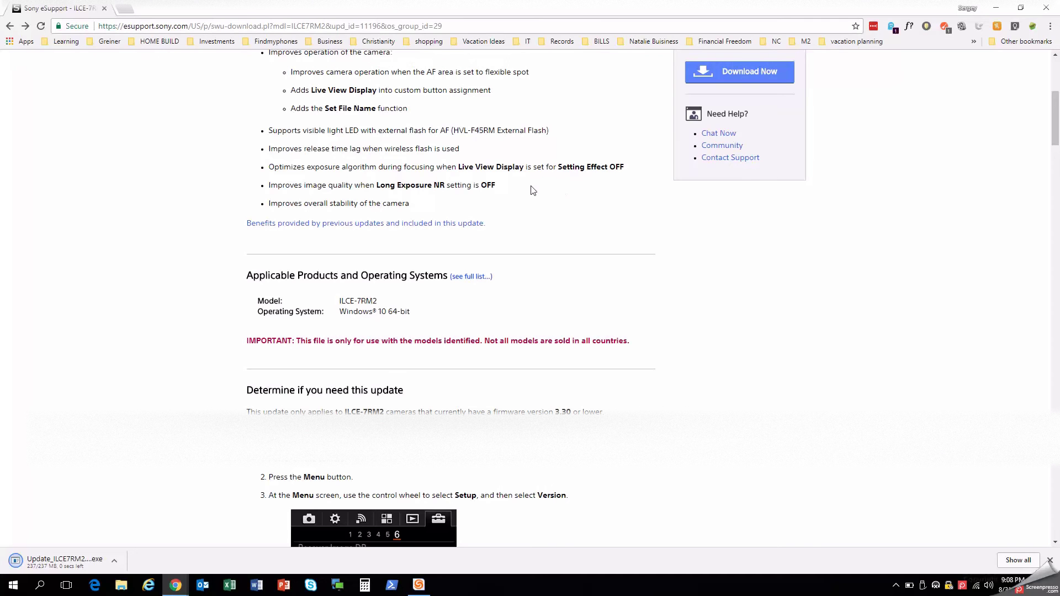
scroll(533, 190, down, 2)
scroll(533, 191, down, 2)
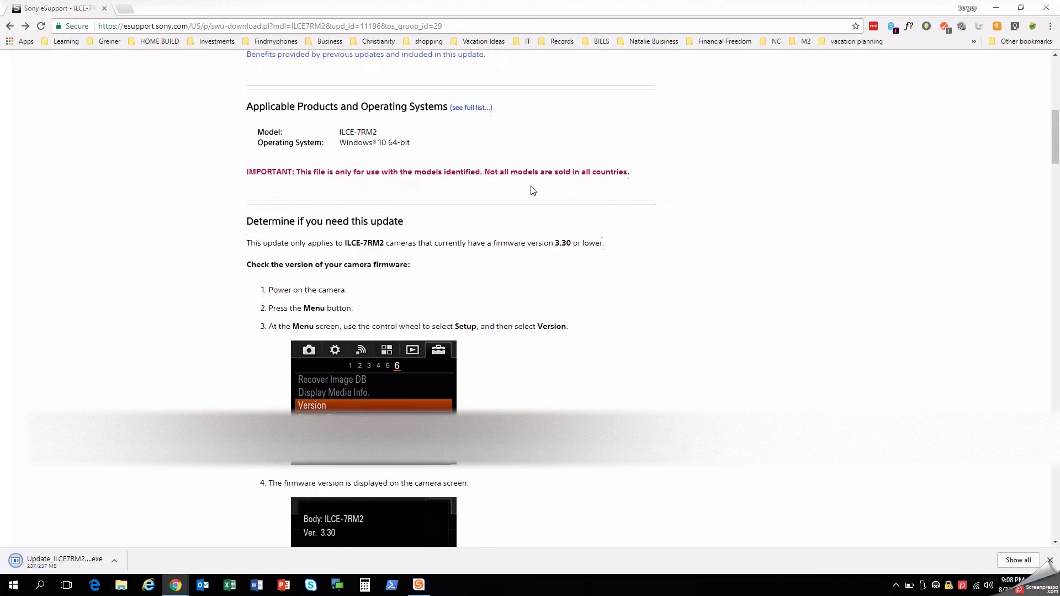
scroll(533, 190, down, 1)
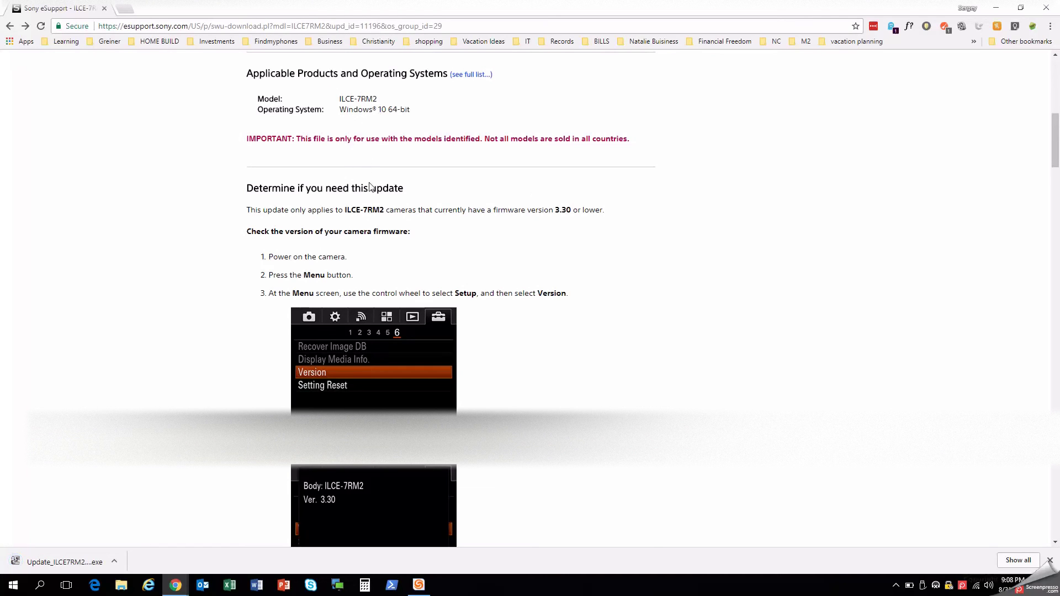
scroll(370, 188, down, 2)
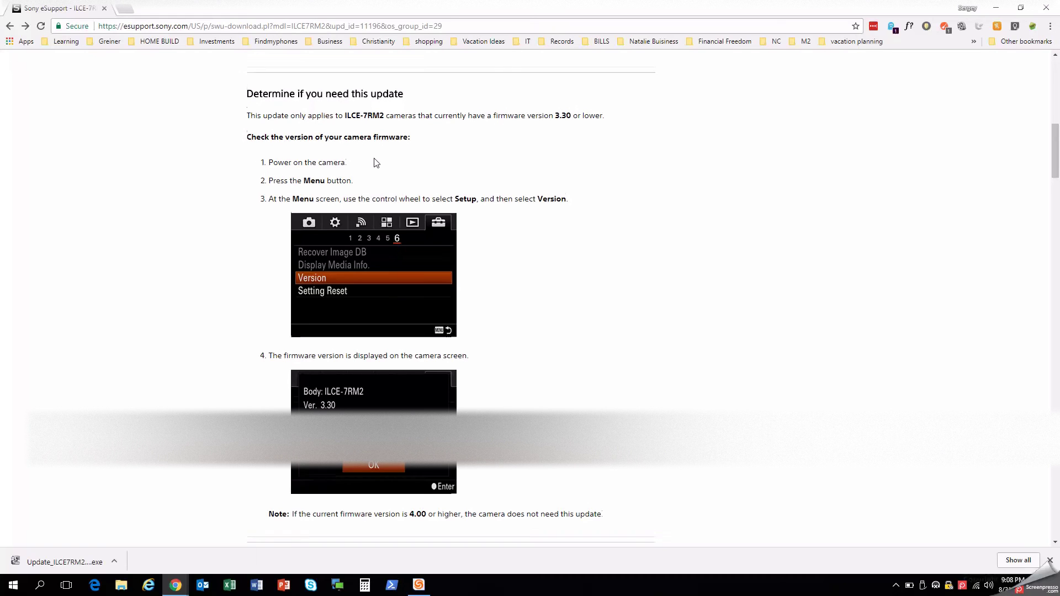
scroll(376, 162, down, 2)
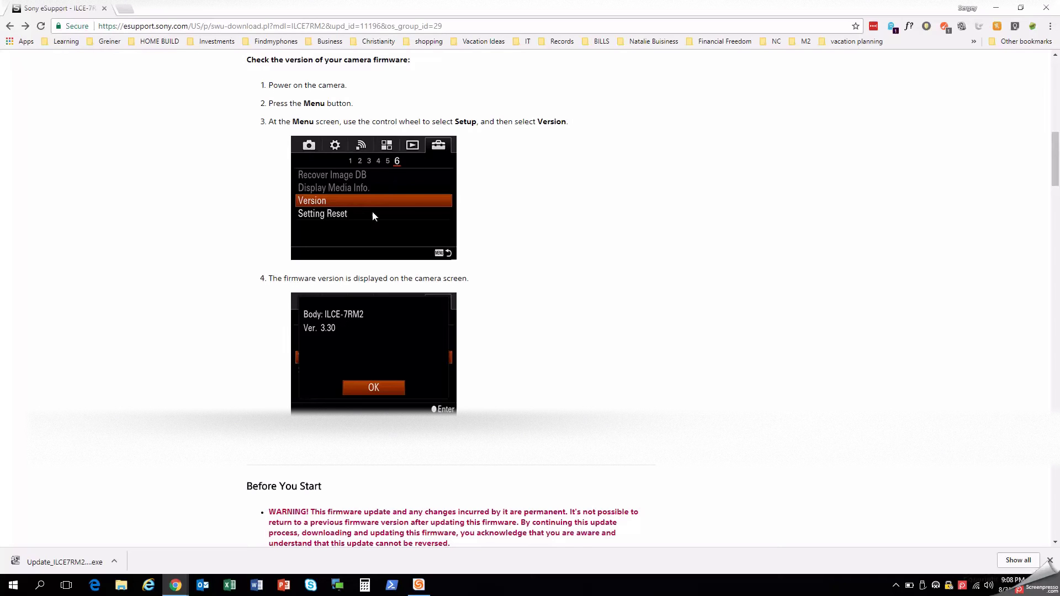
scroll(373, 215, down, 1)
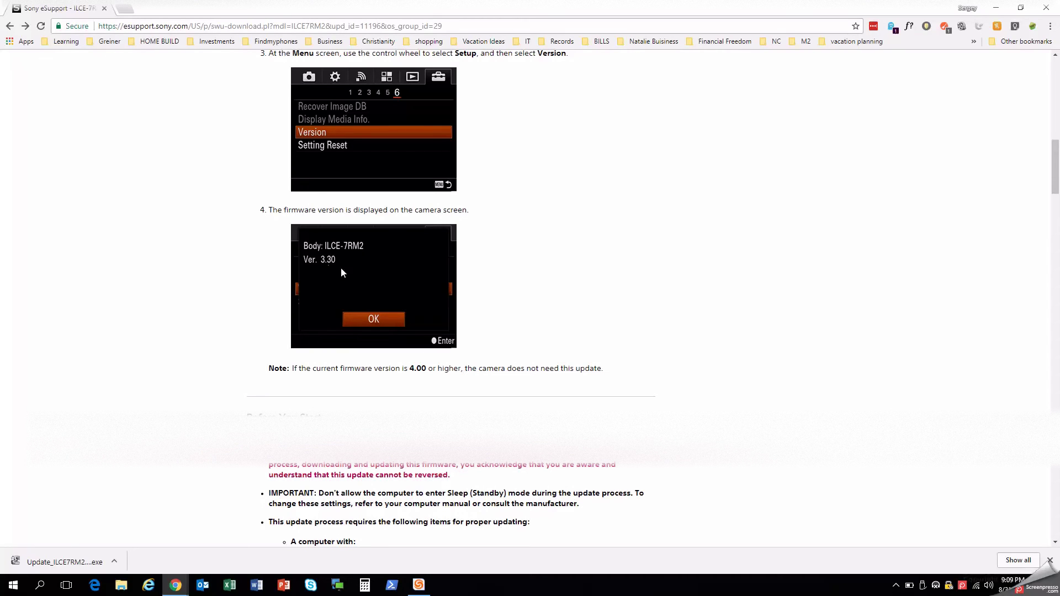
scroll(349, 278, down, 5)
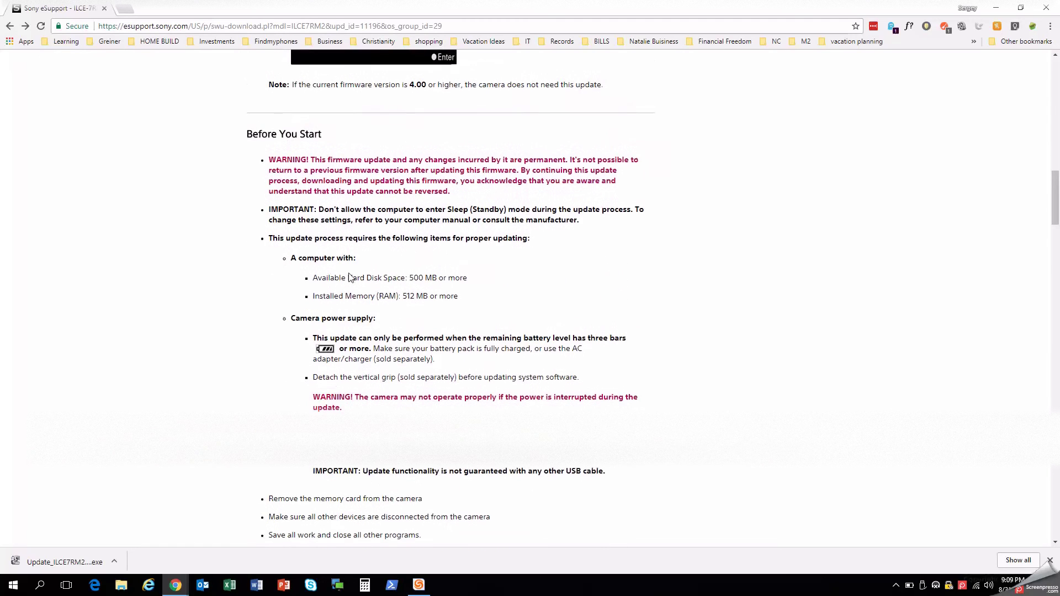
scroll(349, 278, down, 1)
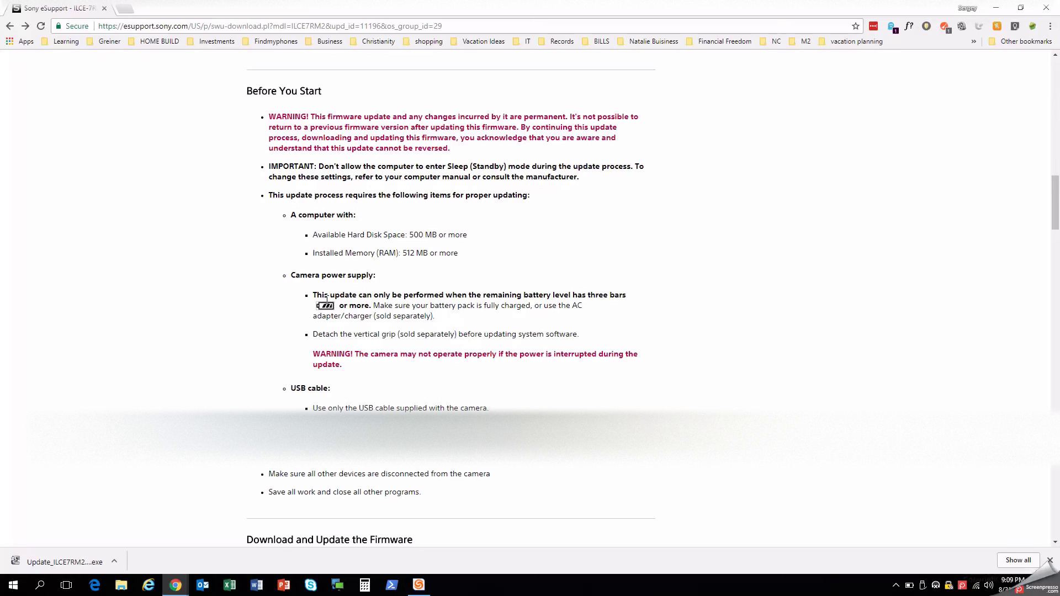
scroll(326, 301, down, 3)
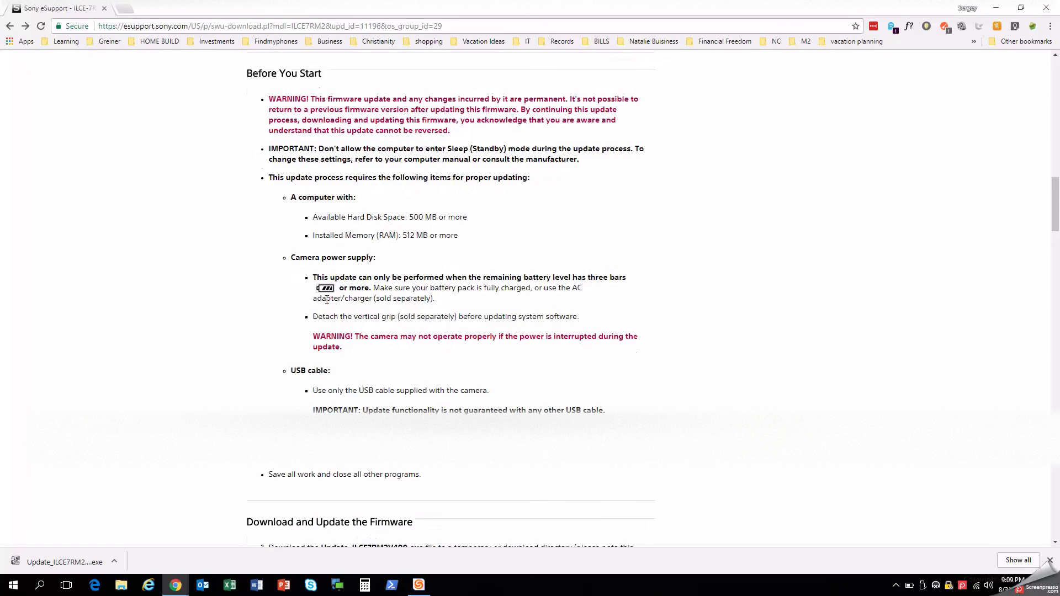
scroll(328, 304, up, 2)
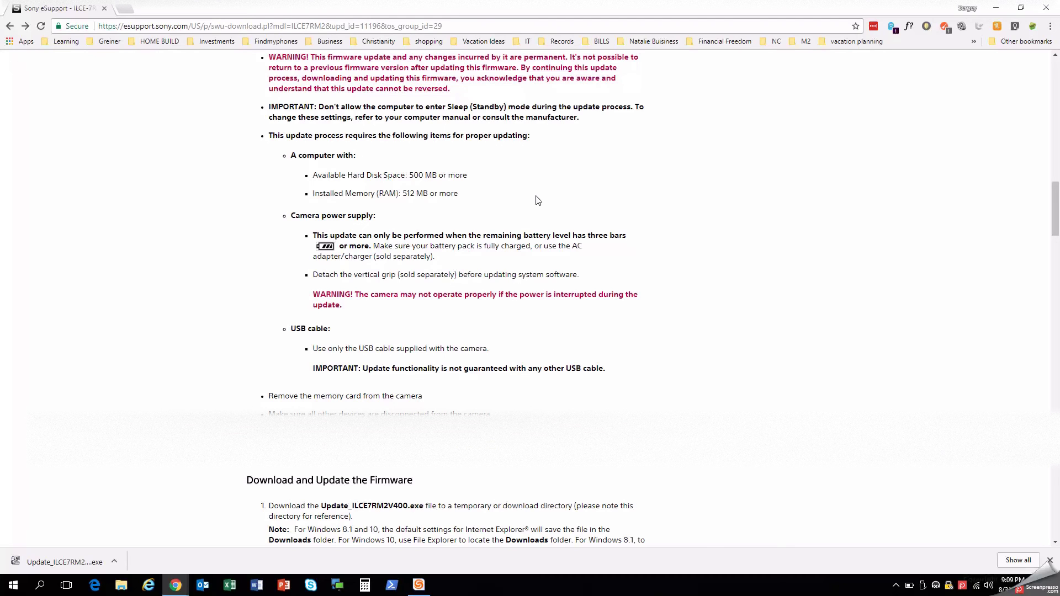
scroll(538, 201, down, 1)
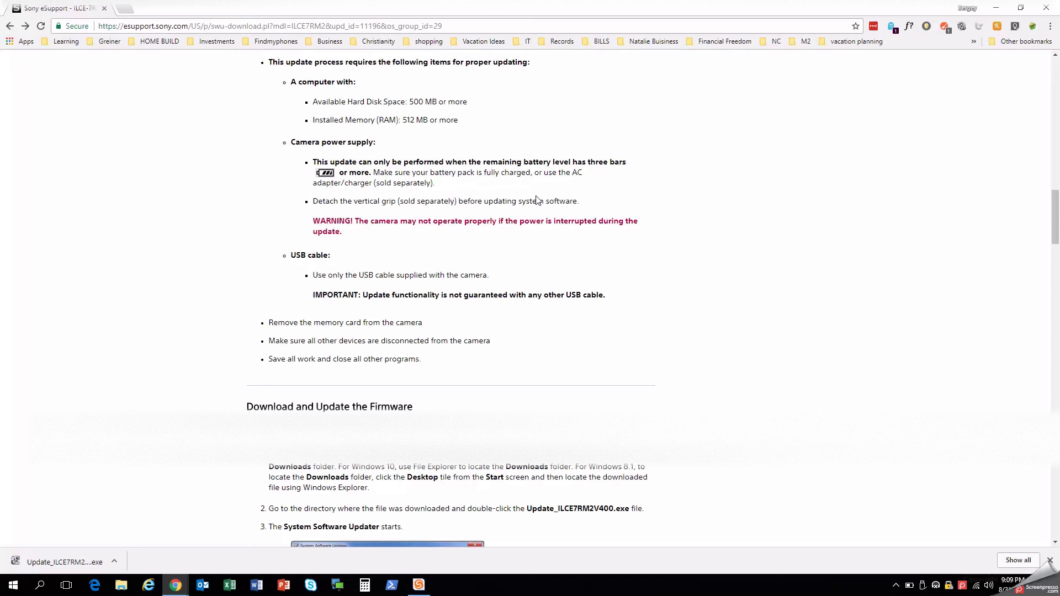
Scroll down to read the 'Download and Update the Firmware' numbered steps.
scroll(537, 200, down, 3)
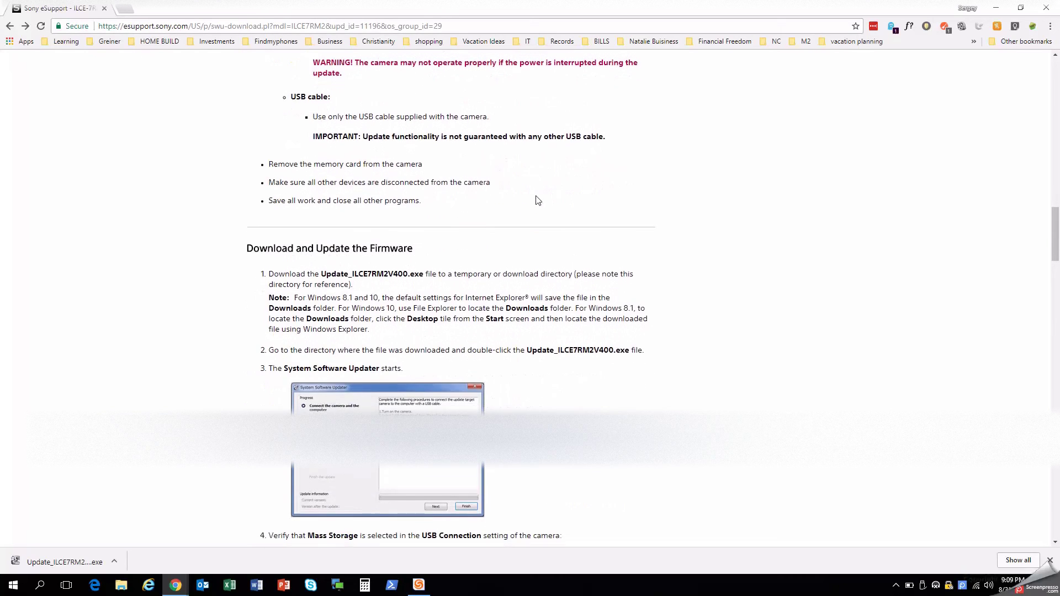
scroll(538, 200, down, 2)
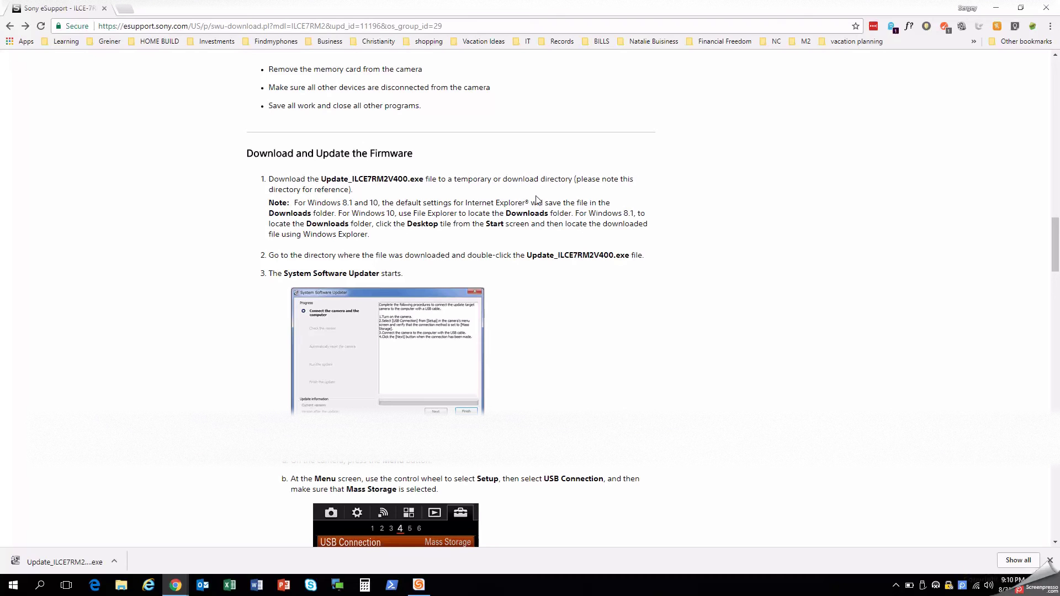
scroll(539, 200, down, 2)
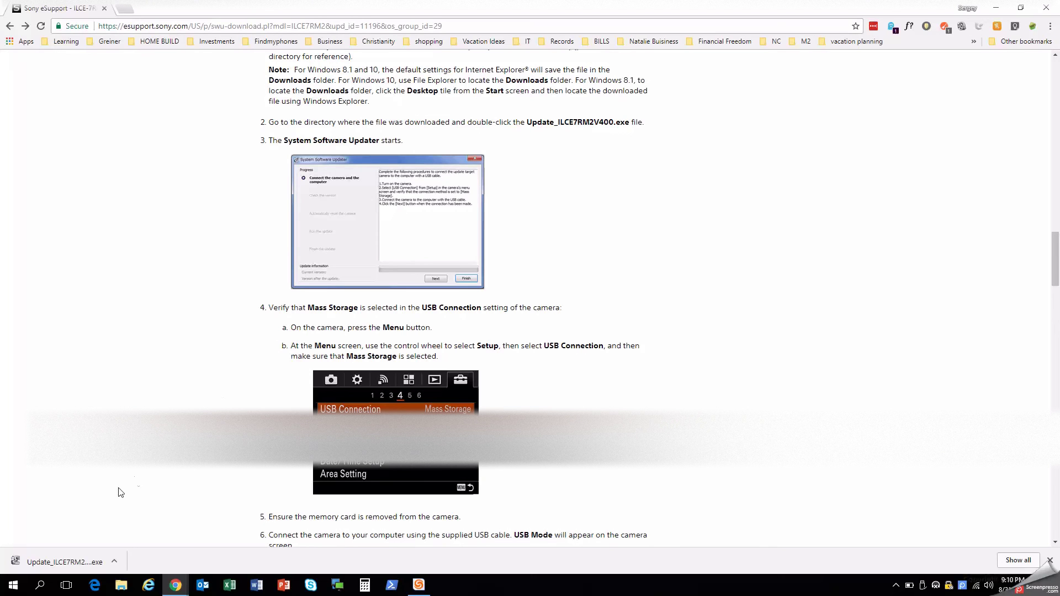
Run Update_ILCE7RM2V400.exe and answer No to aborting the unzip.
click(64, 563)
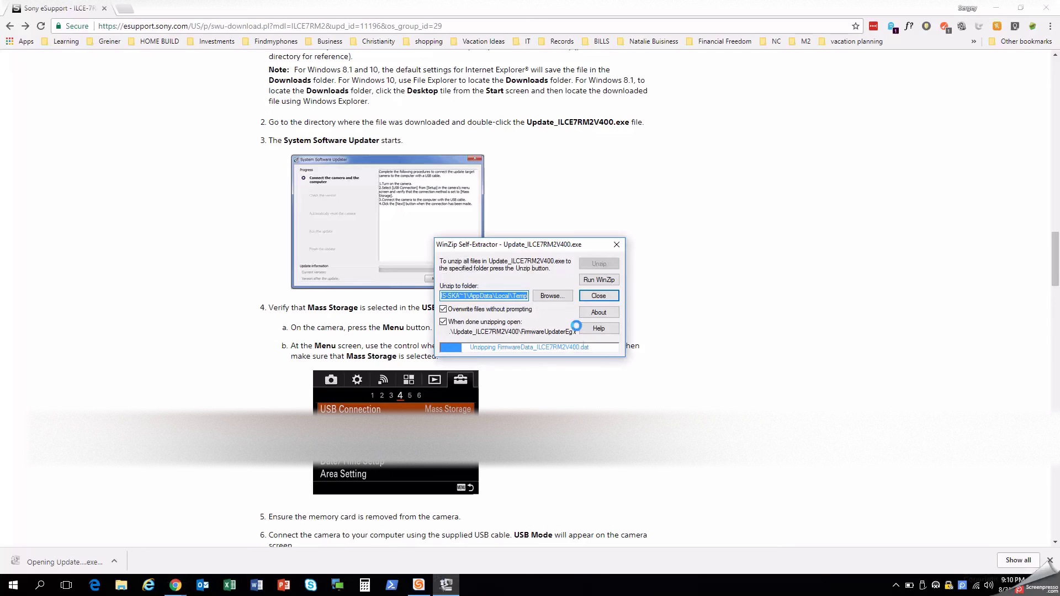
key(Escape)
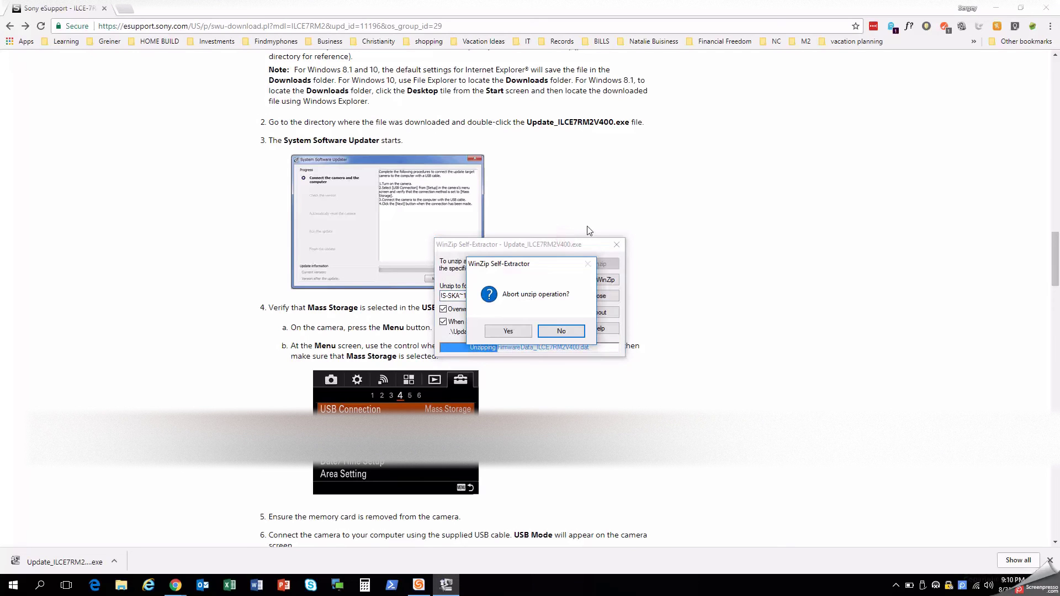
click(555, 330)
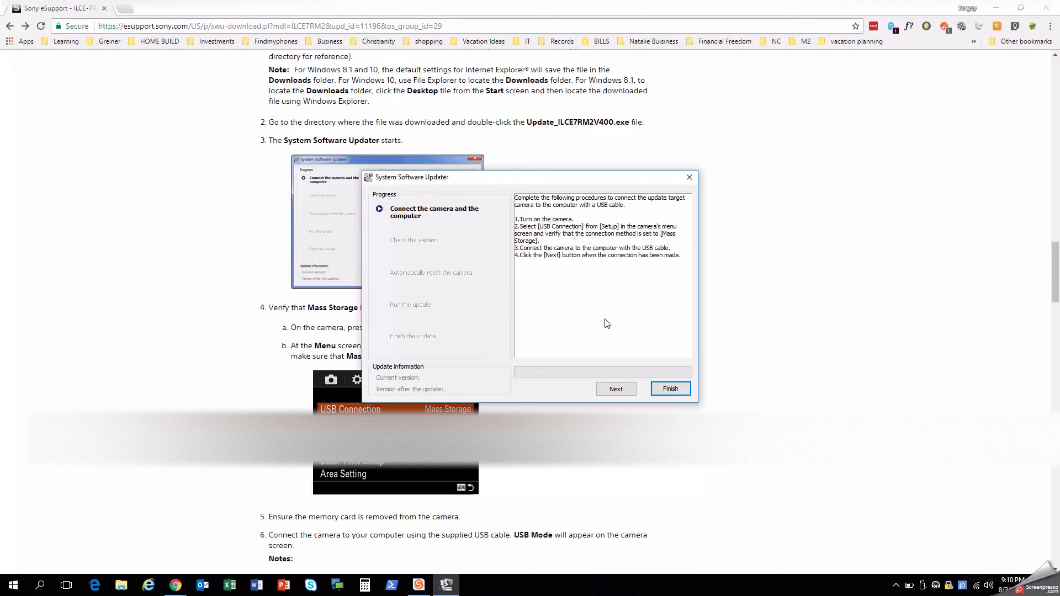
Confirm the USB camera connection to reach the version check (Ver. 3.30 to 4.00).
click(615, 388)
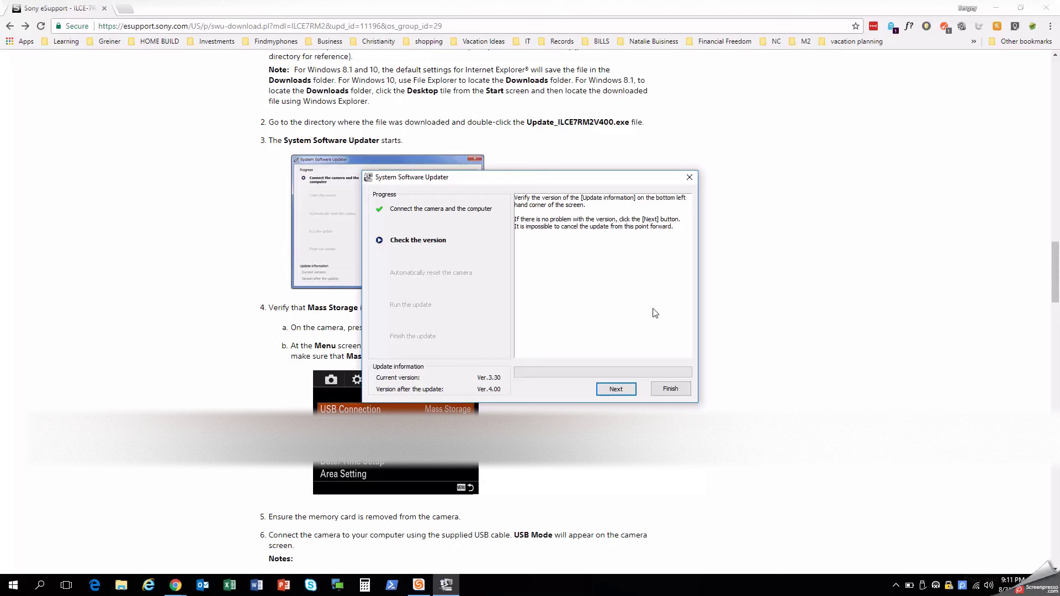
Start the firmware update from 3.30 to 4.00 and wait until it completes.
click(621, 390)
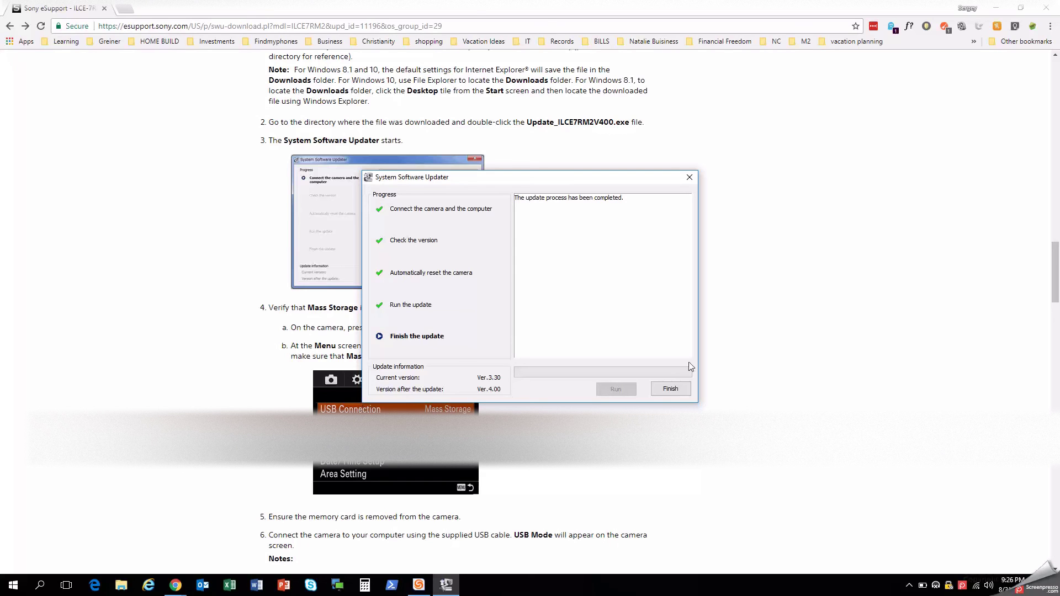
Click Finish to close System Software Updater after the completed update.
click(674, 390)
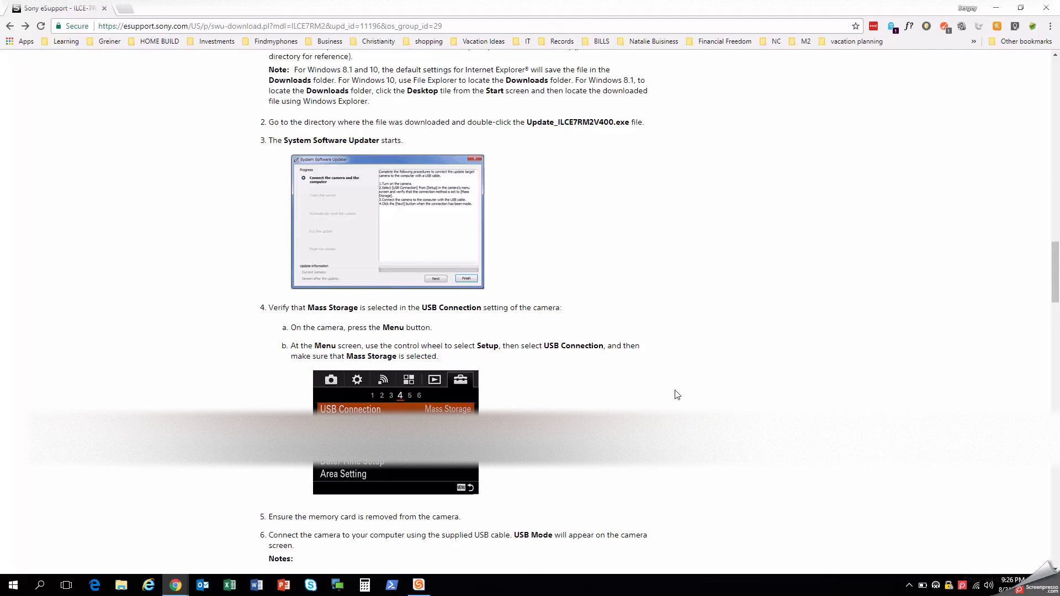
Scroll the ILCE-7RM2 firmware page back up to the 'Determine if you need this update' section.
scroll(677, 395, down, 10)
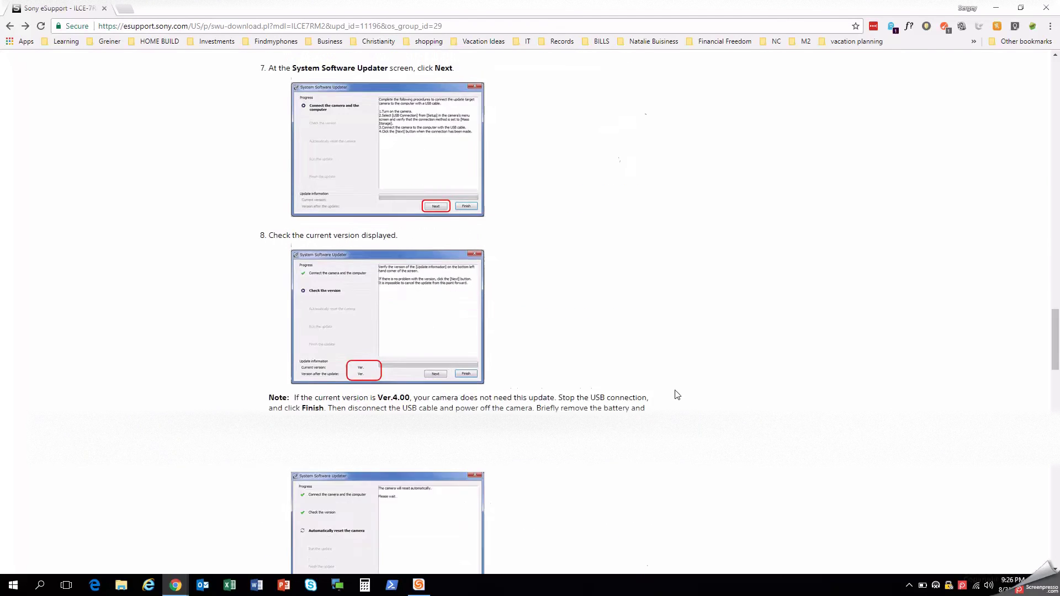
scroll(677, 394, up, 20)
scroll(677, 395, up, 5)
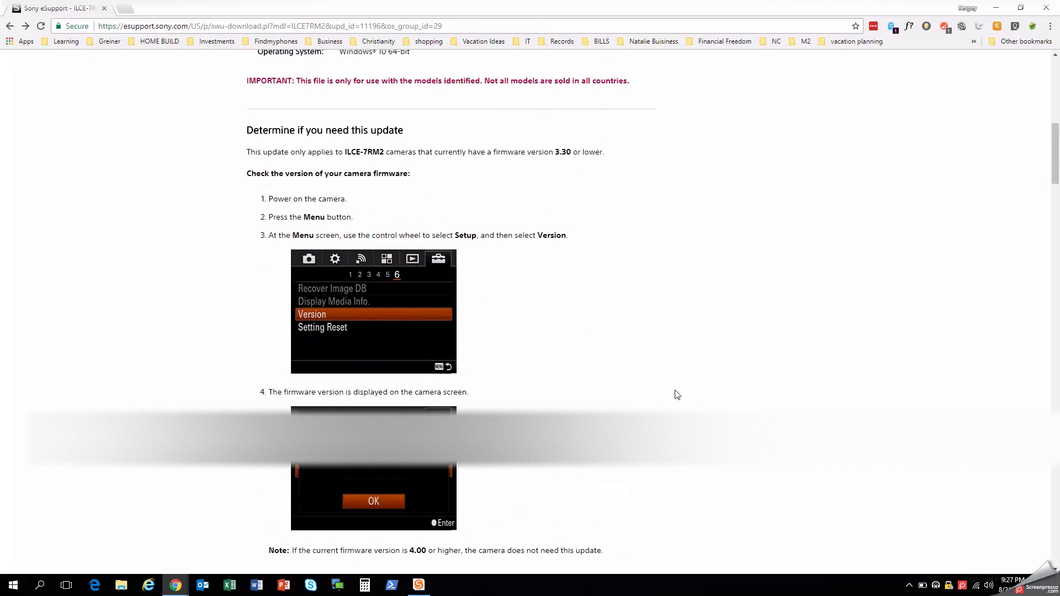